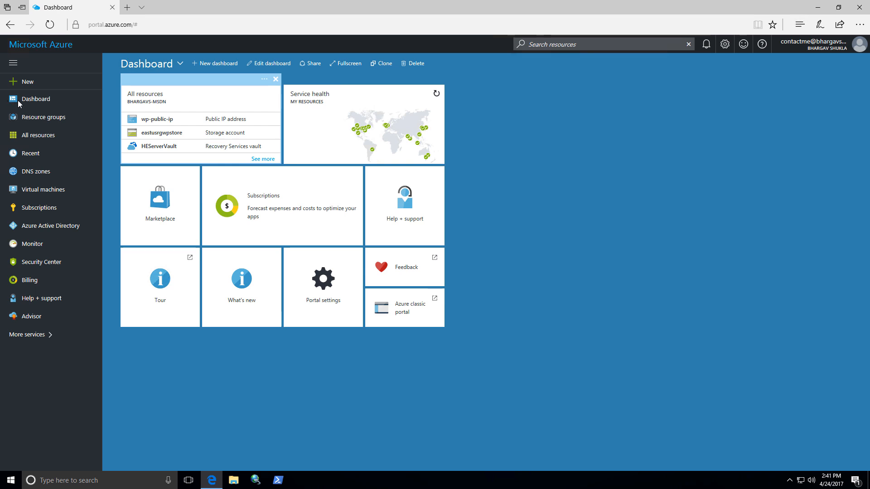
Step: Search the marketplace for backup, choose Backup and Site Recovery (OMS), and start creating it
left_click(20, 83)
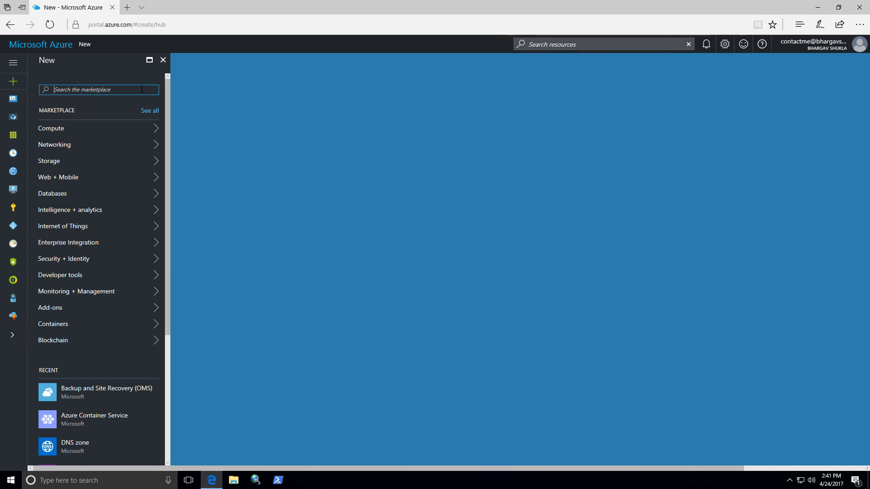
type("bac")
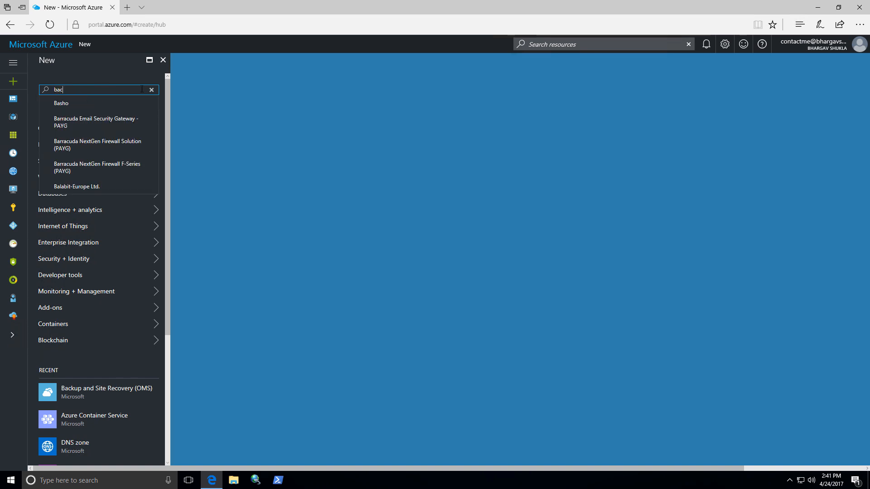
type("kup")
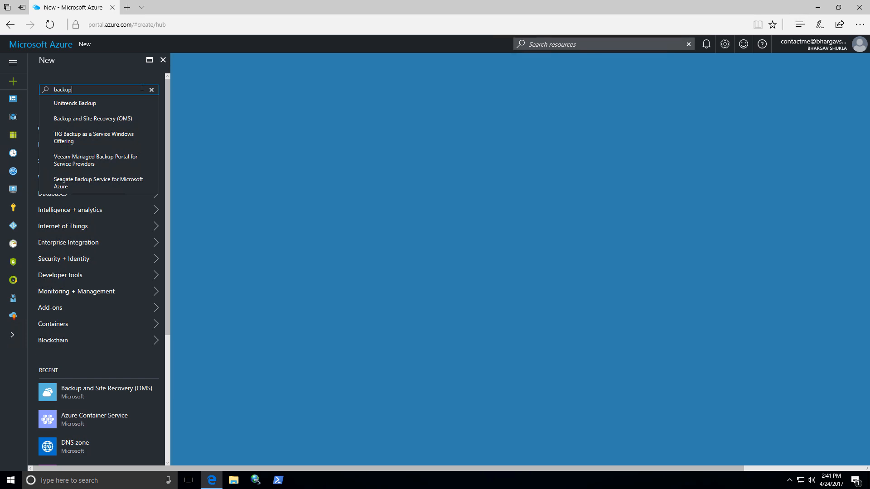
left_click(98, 127)
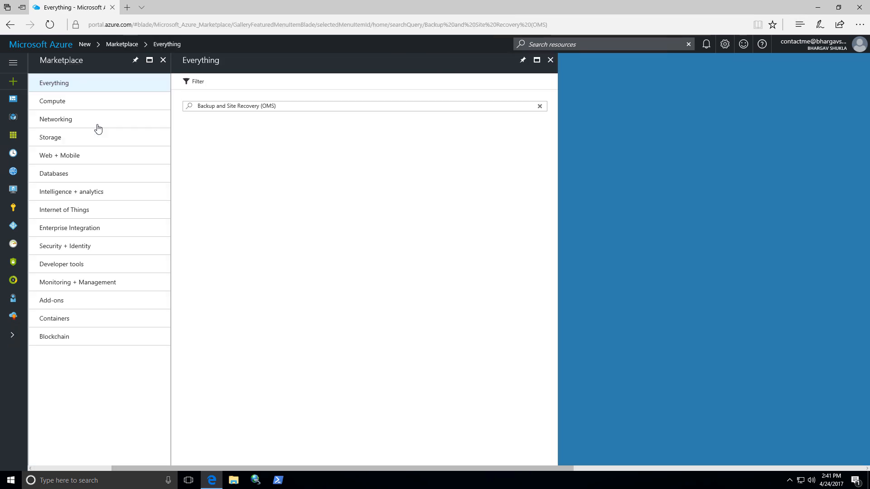
left_click(274, 165)
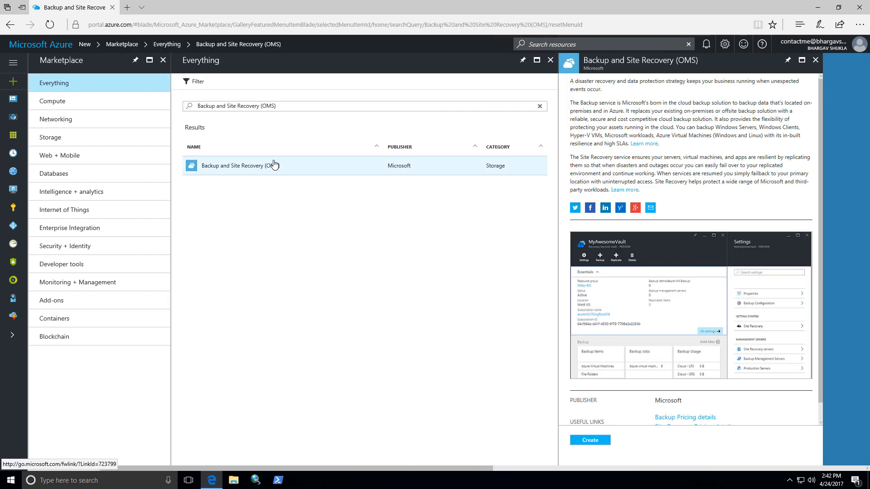
left_click(589, 441)
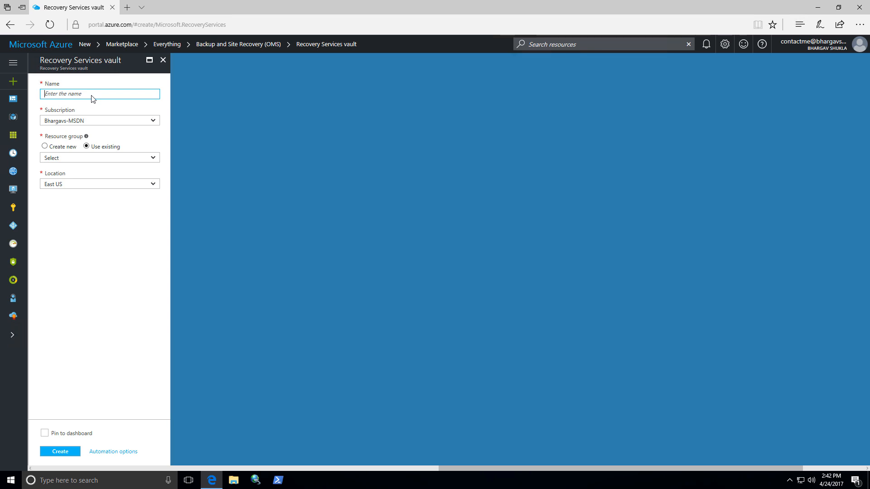
Step: Create a Recovery Services vault named MediaBackup in the existing East-US-RG resource group
type("MediaBackup")
left_click(47, 157)
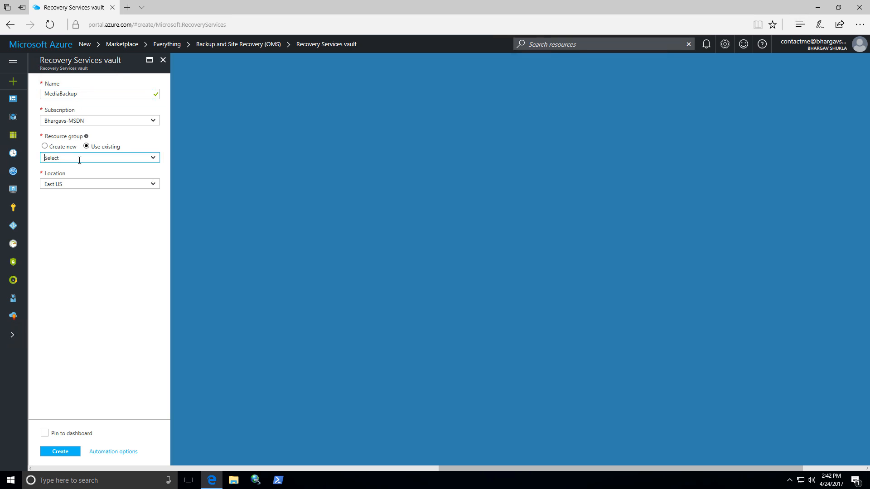
left_click(154, 160)
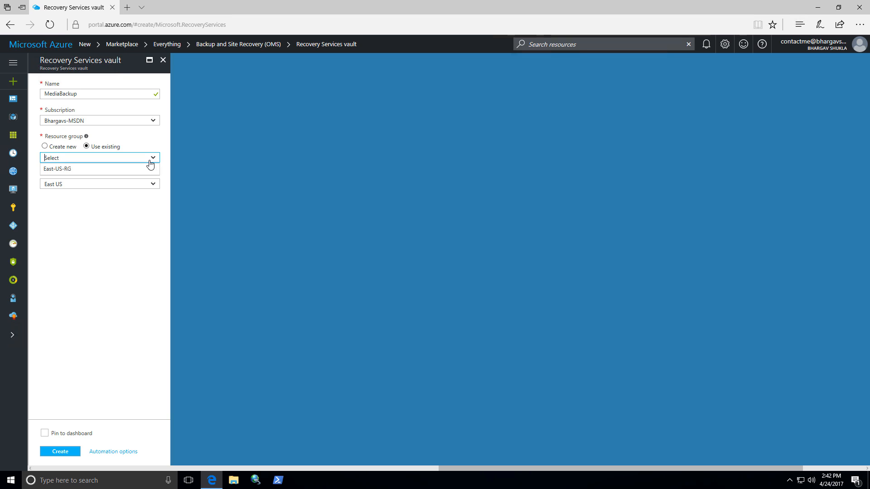
left_click(105, 169)
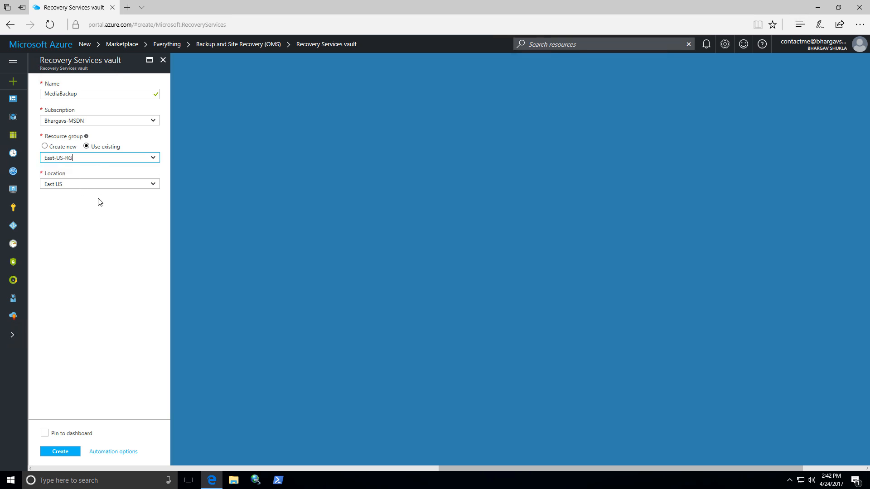
left_click(61, 452)
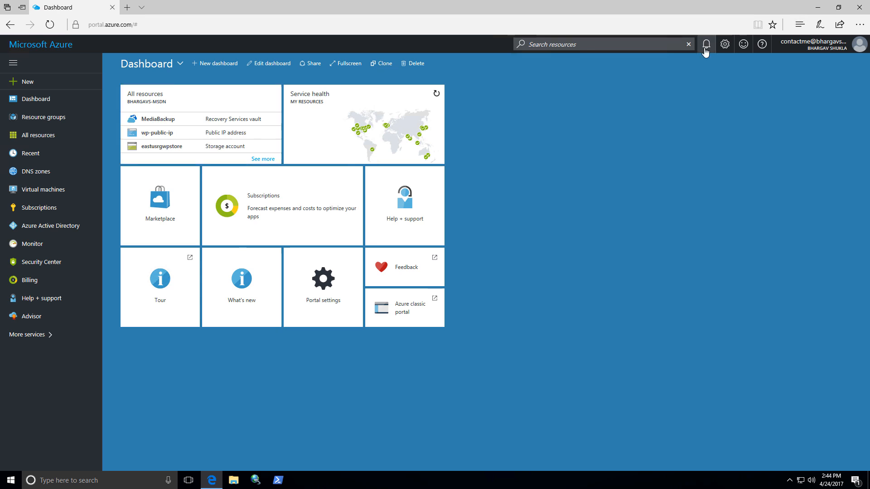
Step: Open the MediaBackup vault from its deployment notification and start its backup setup
left_click(707, 44)
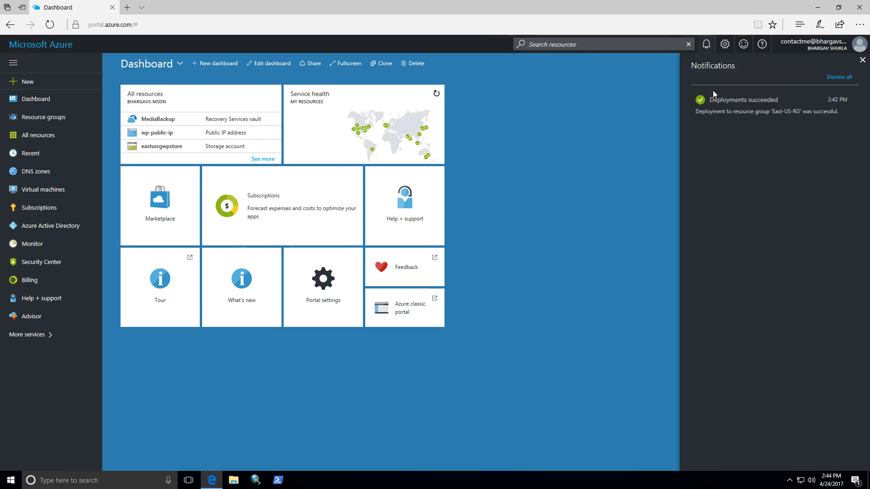
left_click(717, 101)
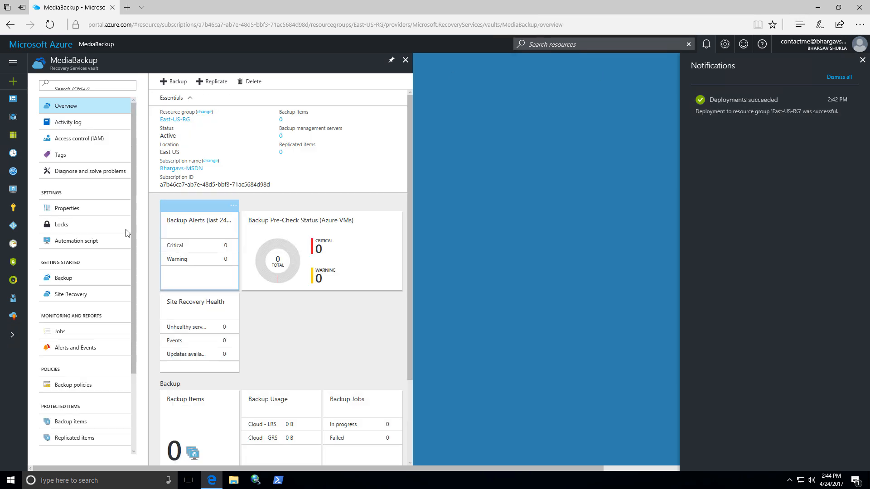
left_click(53, 285)
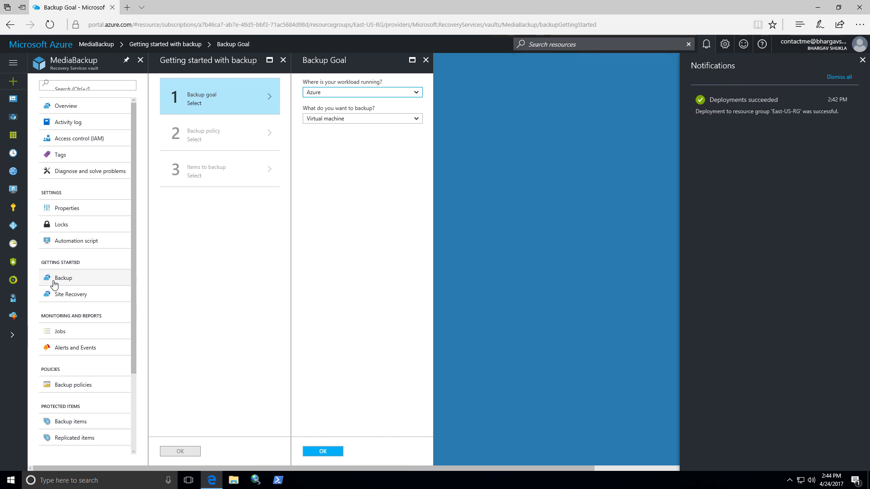
Step: Set the backup goal to an On-premises workload with Files and folders as the content to back up, and confirm it
left_click(415, 94)
left_click(383, 100)
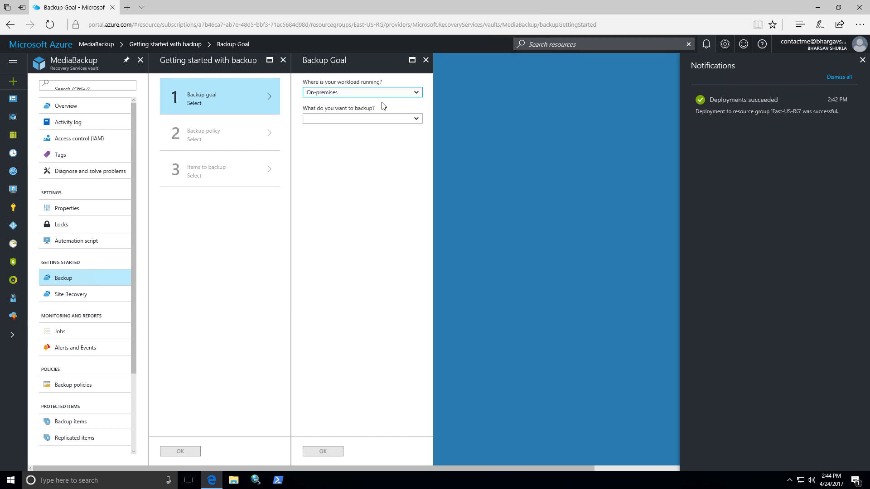
left_click(350, 118)
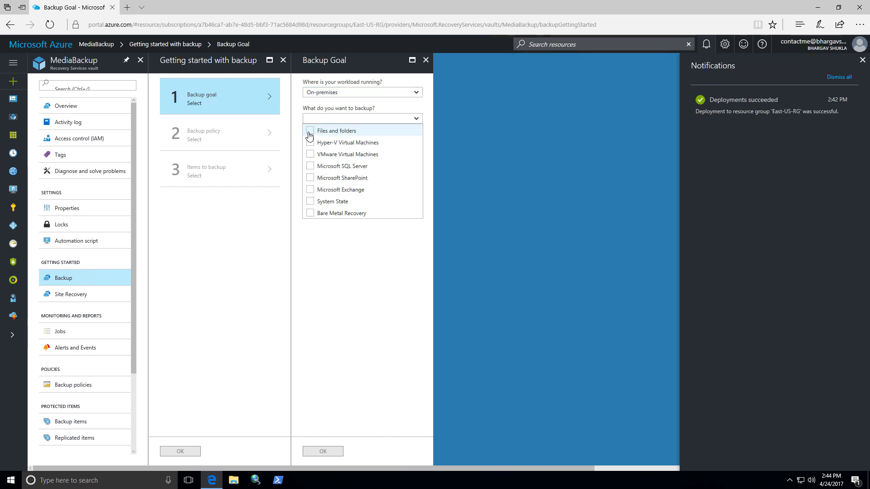
left_click(309, 133)
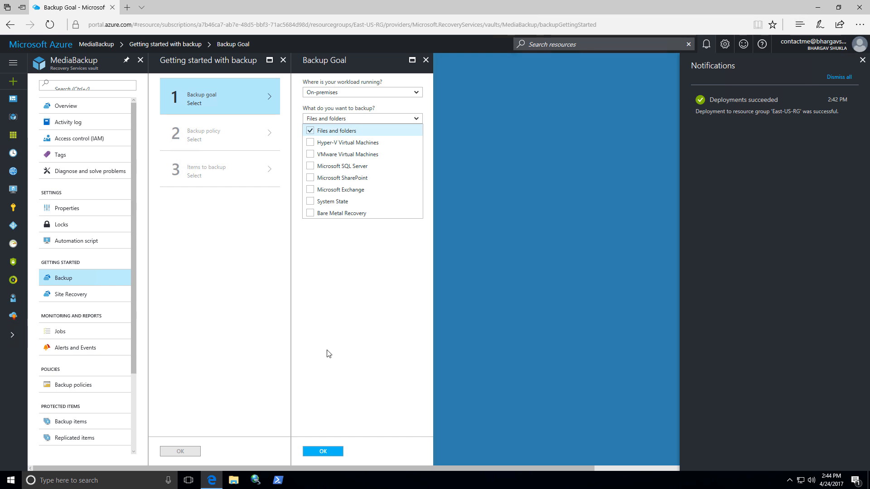
left_click(323, 452)
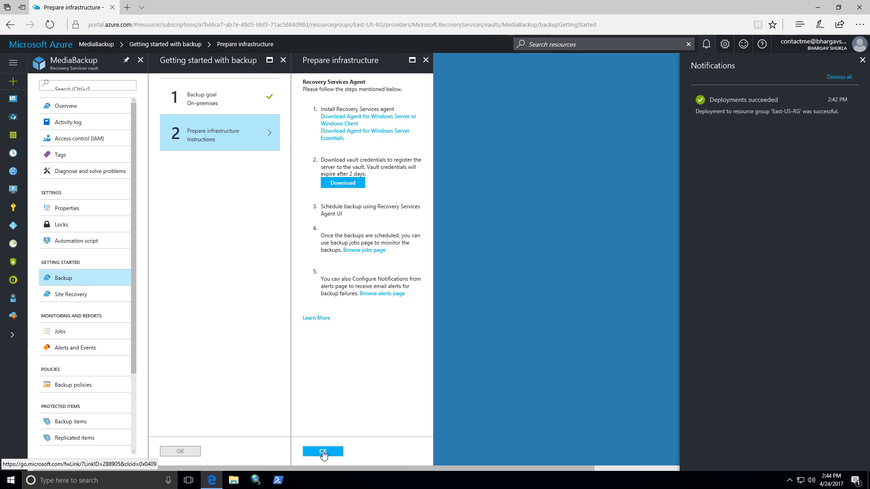
Step: Download and run the Recovery Services agent installer for Windows Server or Windows Client, allowing it to make changes to the device
left_click(337, 125)
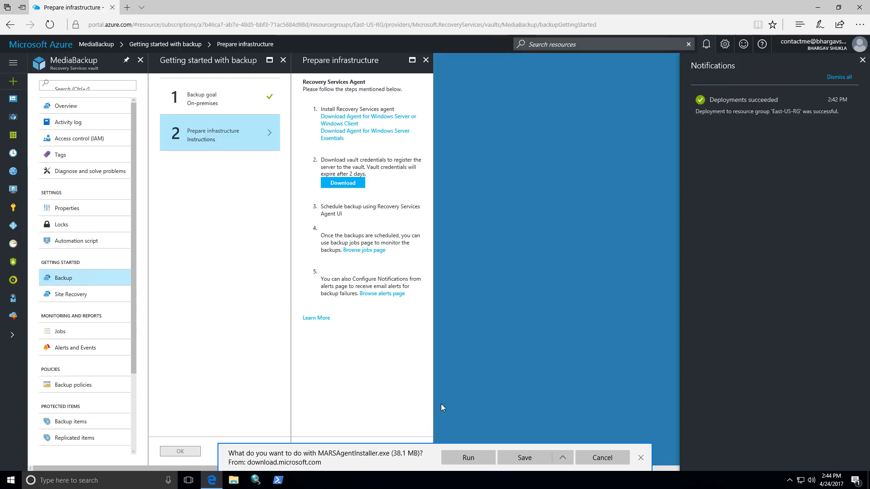
left_click(454, 458)
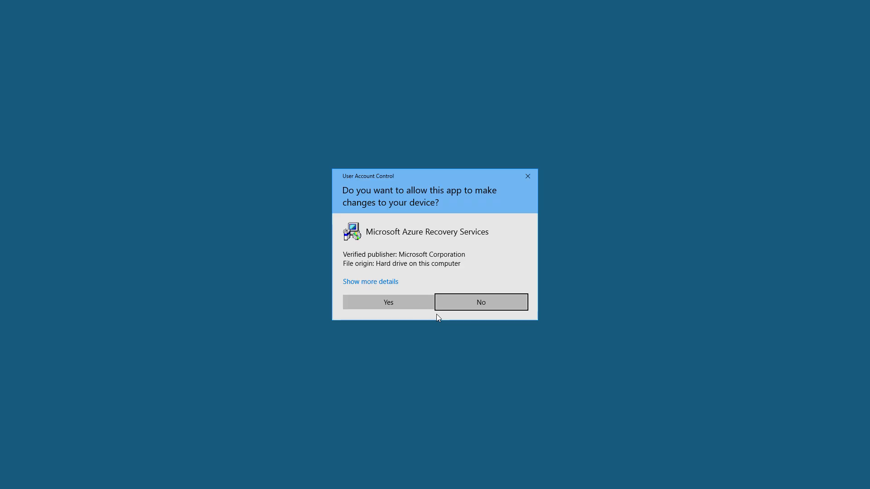
left_click(418, 305)
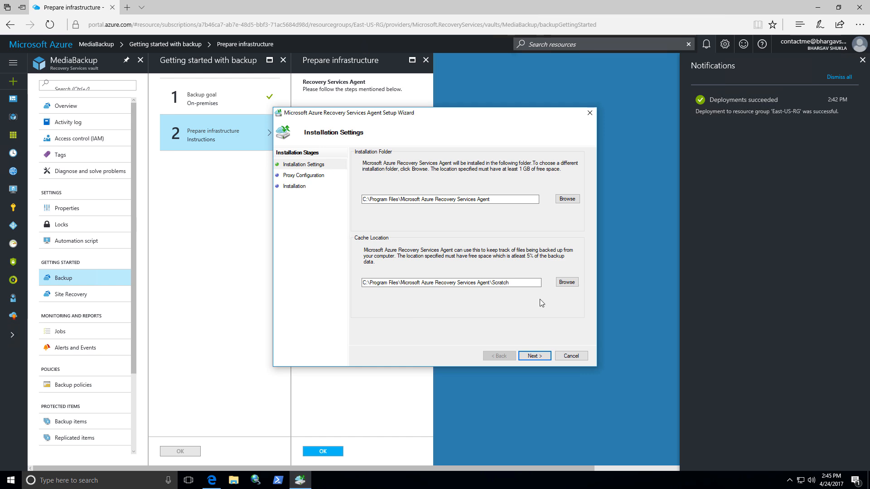
Step: Install the Recovery Services agent with the default folders and proxy settings, and proceed to server registration
left_click(535, 357)
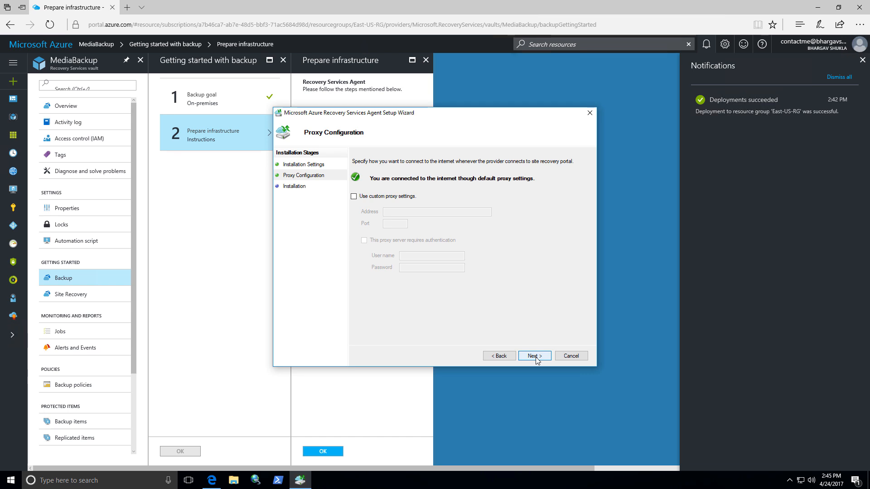
left_click(535, 356)
left_click(535, 357)
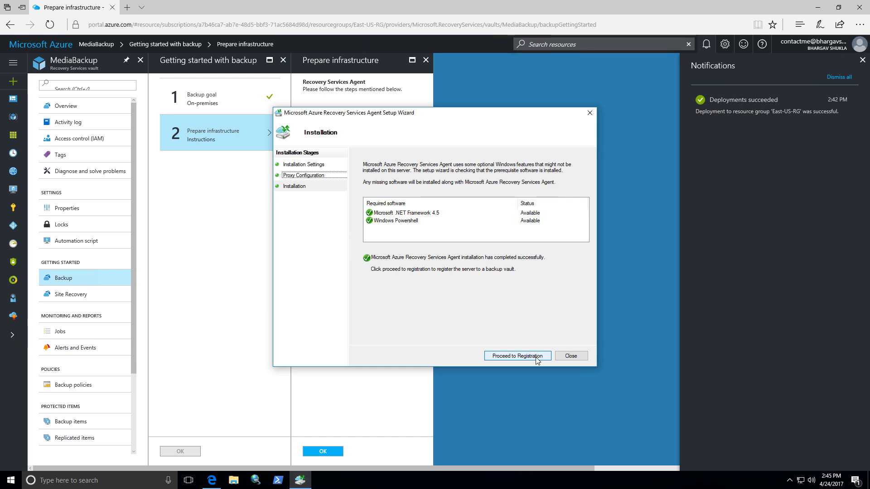
left_click(517, 357)
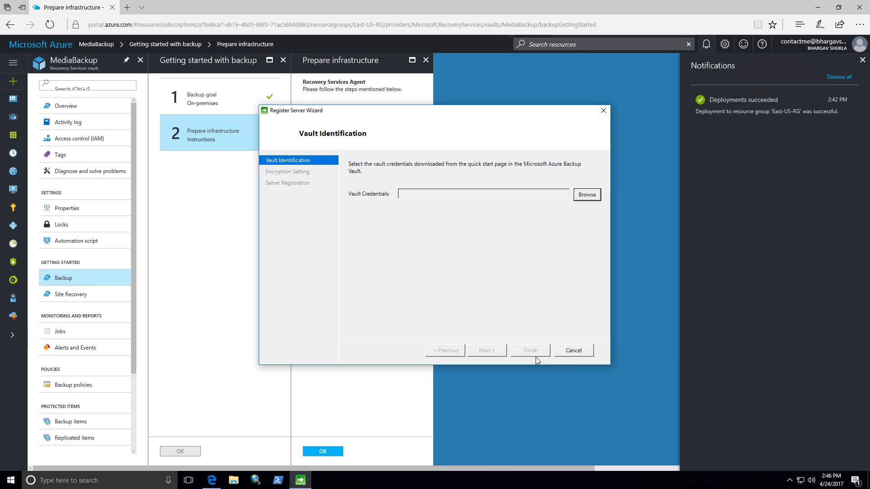
Step: Return to the vault's Prepare infrastructure page in the browser and download and save the vault credentials file
left_click(477, 387)
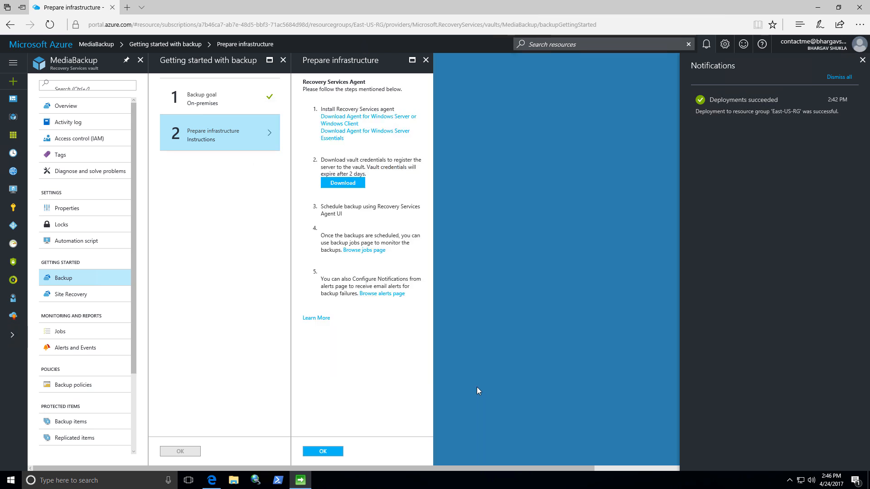
left_click(349, 185)
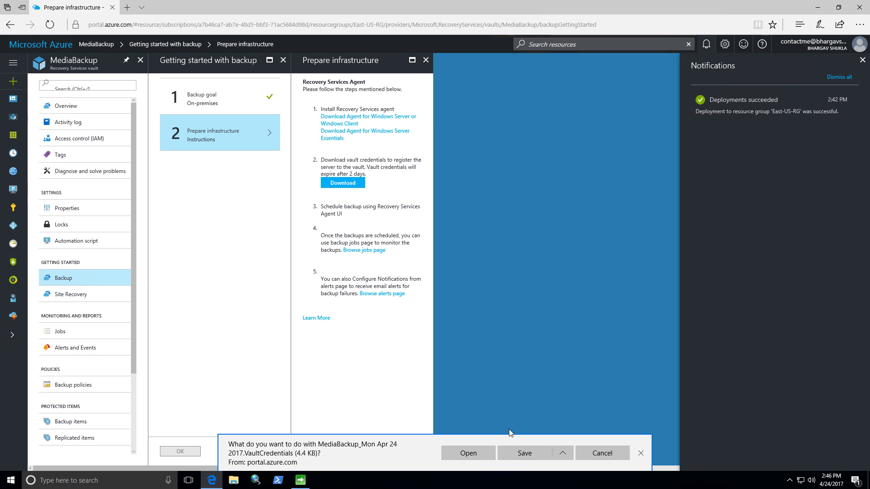
left_click(520, 453)
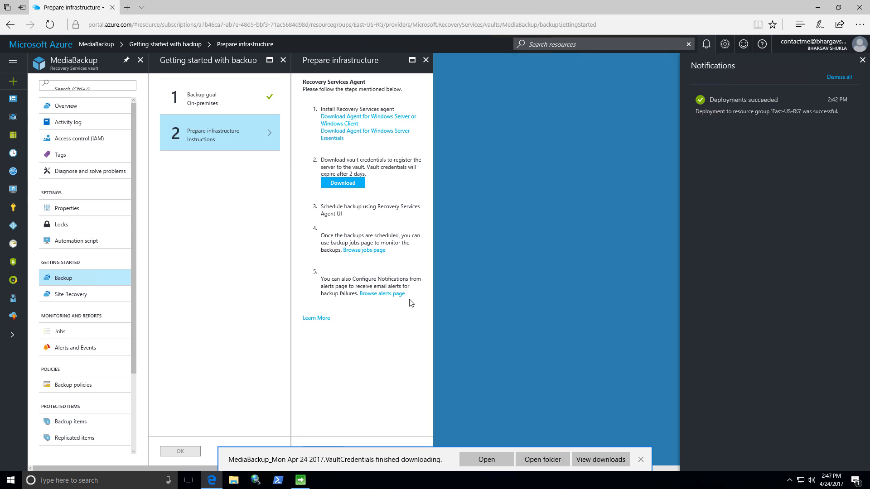
Step: In the Register Server Wizard, load the MediaBackup vault credentials file from Downloads and continue to the encryption settings
left_click(300, 481)
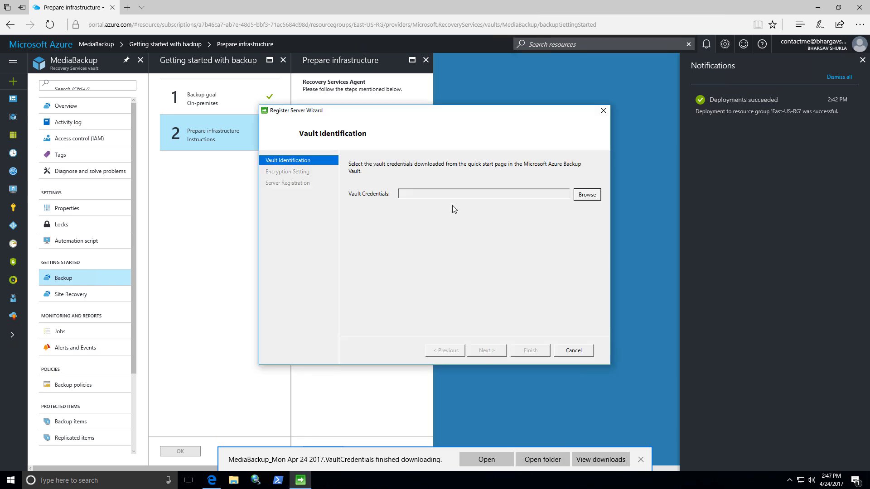
left_click(581, 199)
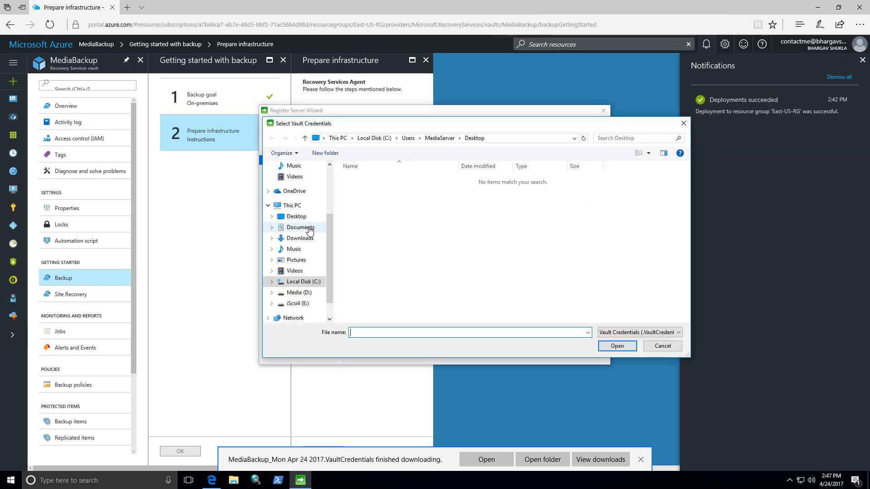
left_click(308, 240)
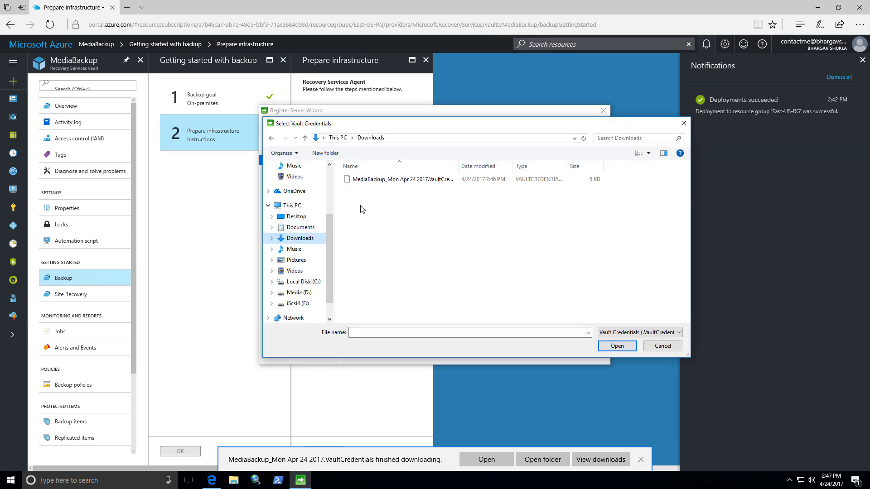
left_click(391, 180)
left_click(601, 346)
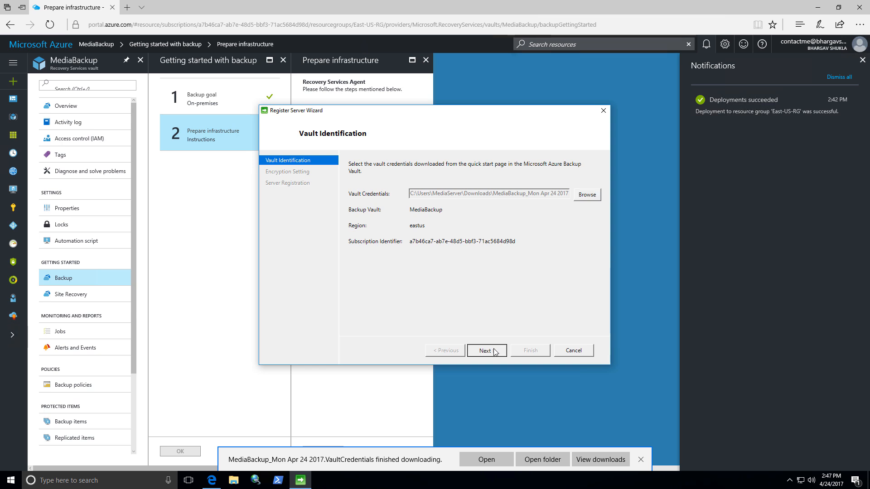
left_click(495, 351)
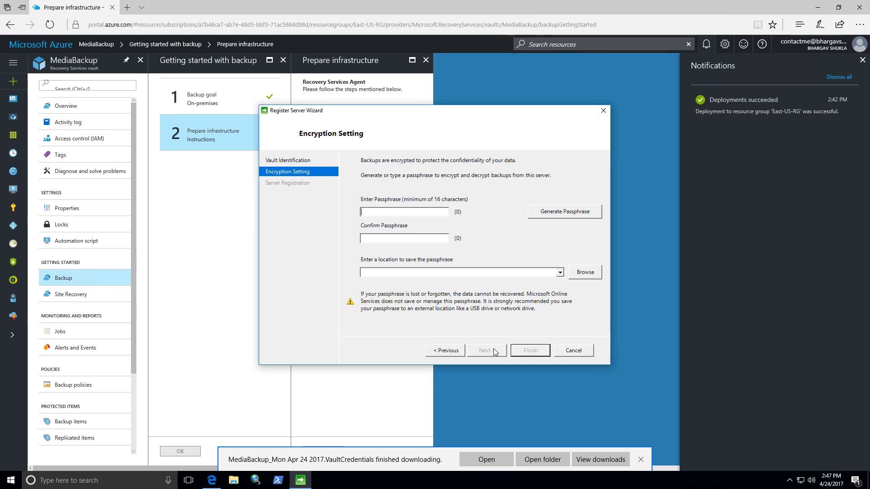
Step: Generate an encryption passphrase with the Documents library folder as its save location, and finish server registration with the Recovery Services Agent set to launch
left_click(552, 216)
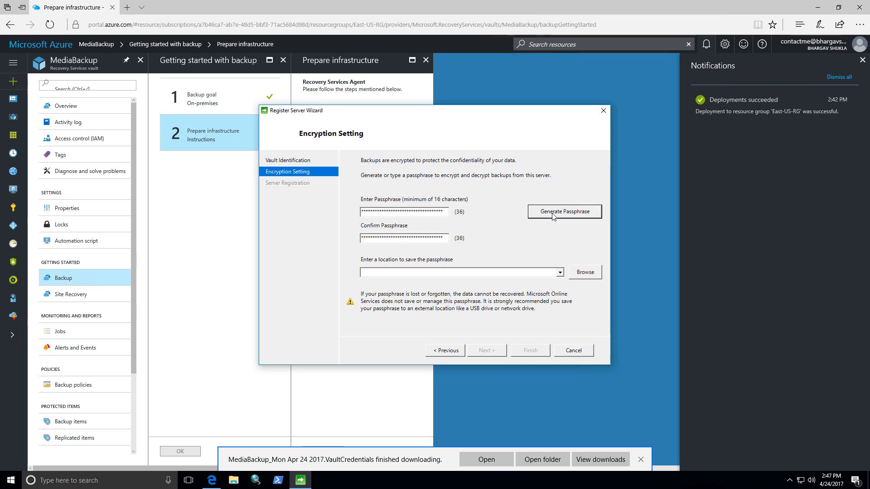
left_click(575, 274)
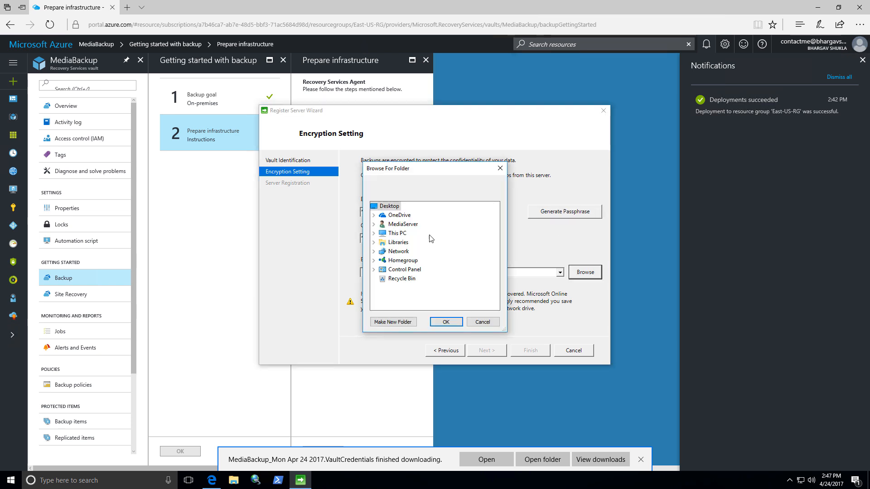
double_click(395, 242)
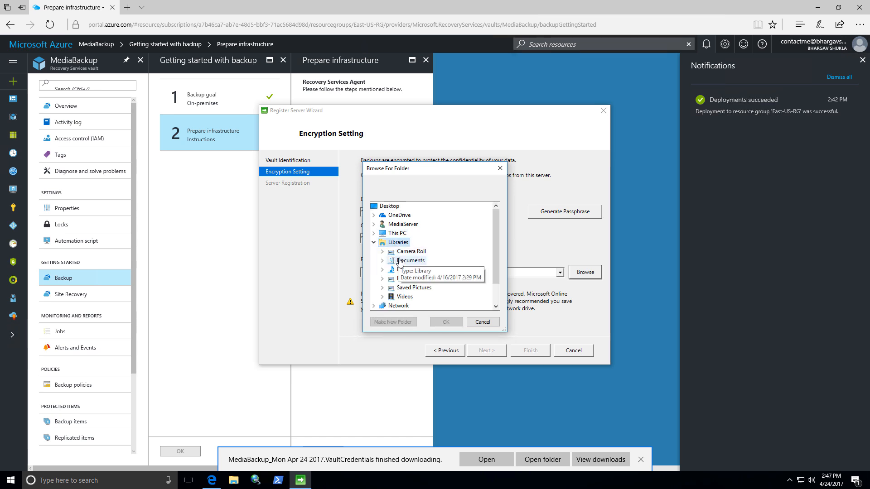
double_click(399, 261)
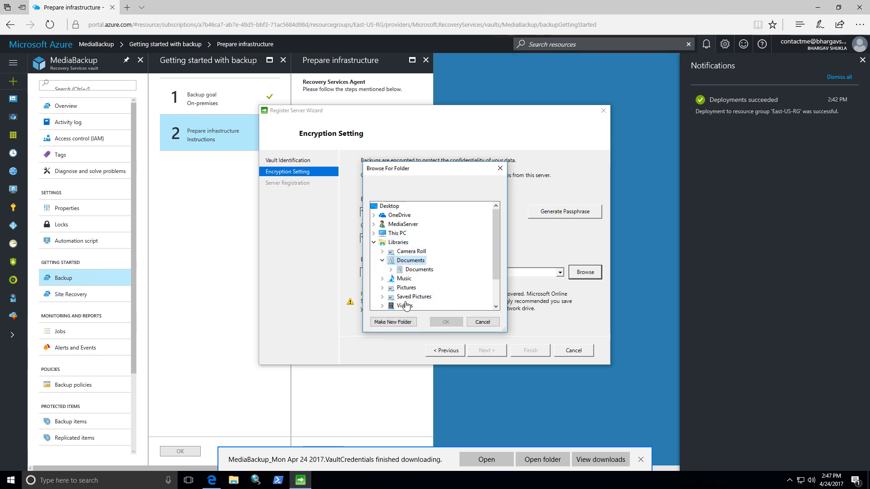
left_click(420, 269)
left_click(443, 323)
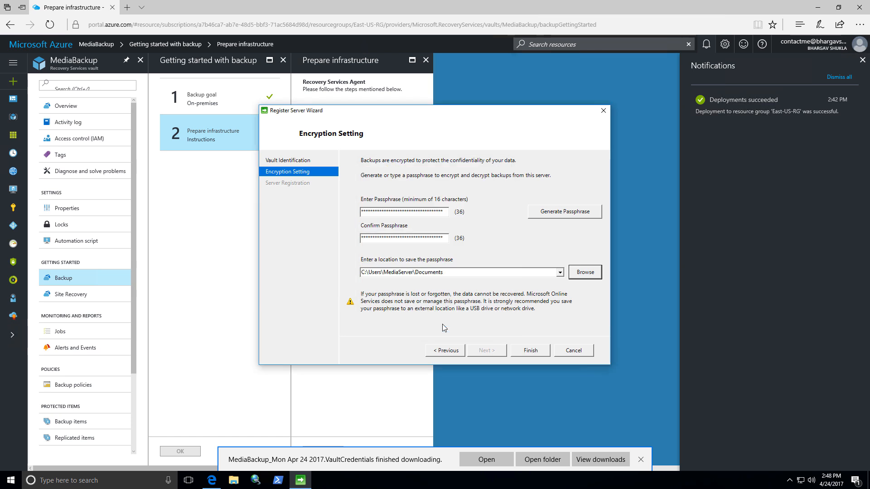
left_click(522, 350)
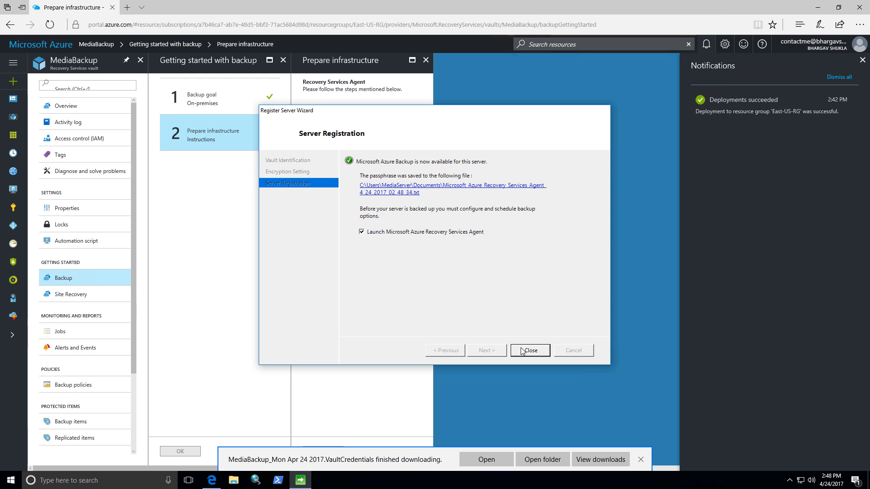
left_click(523, 351)
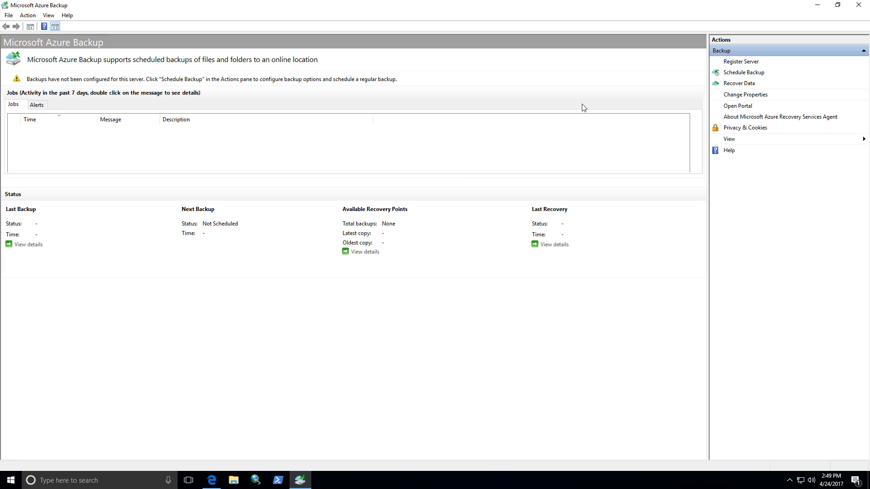
Step: Start a new backup schedule, add the D:\Media folder as the backup item without any exclusions, and proceed to the schedule settings
left_click(744, 73)
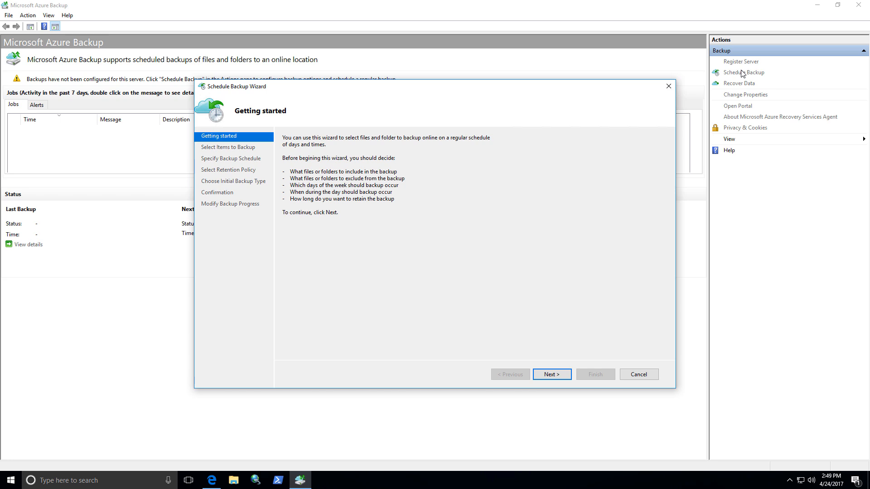
left_click(563, 369)
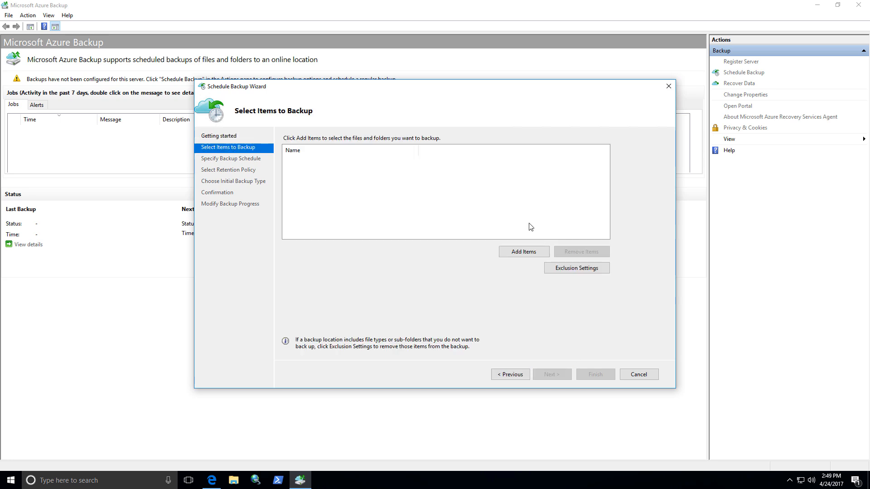
left_click(524, 252)
left_click(321, 199)
left_click(338, 214)
left_click(490, 318)
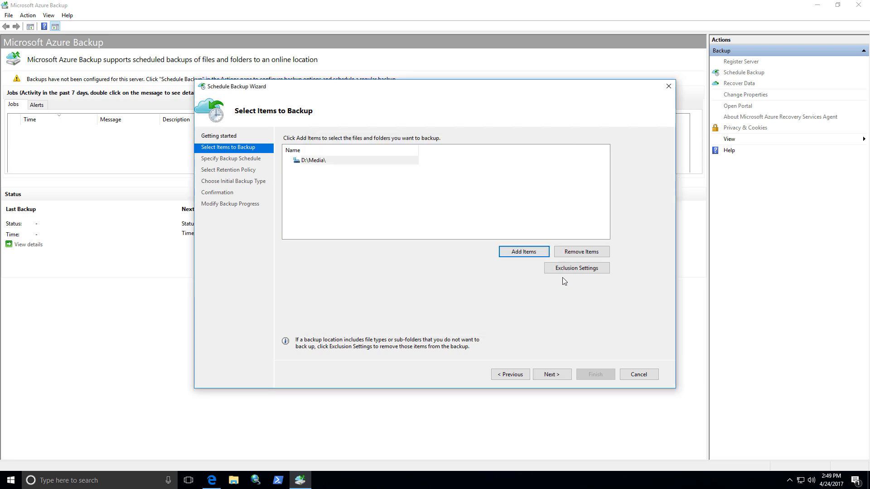
left_click(571, 269)
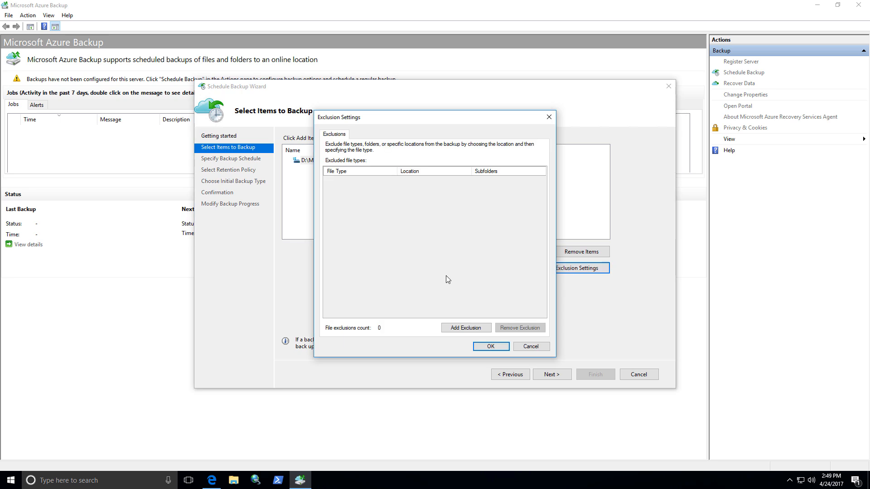
left_click(528, 347)
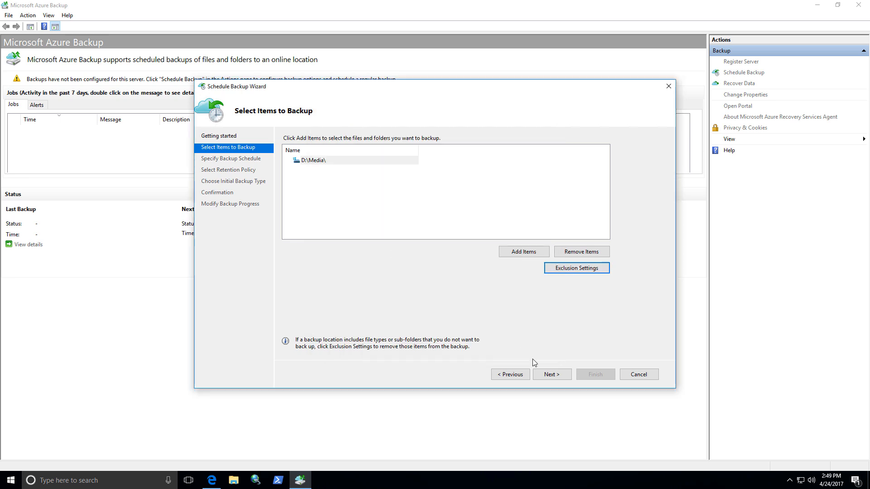
left_click(549, 376)
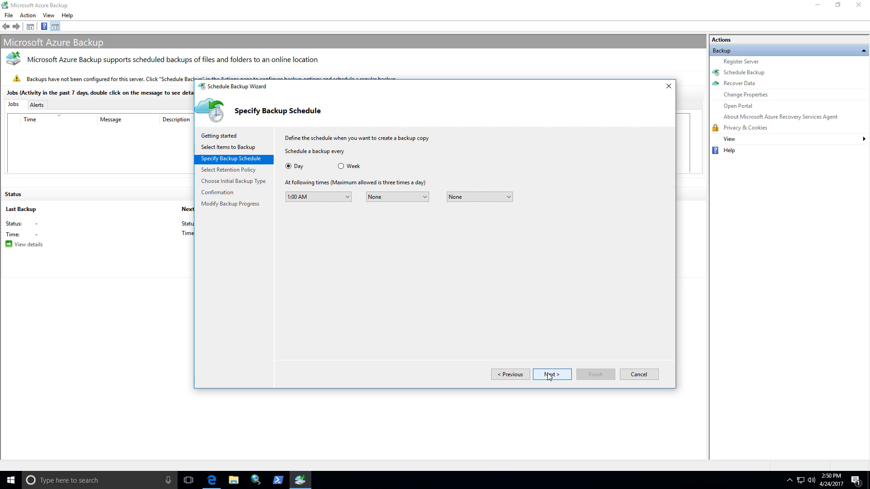
Step: Schedule the daily backup at 10:00 PM and 10:00 AM, and proceed to the retention policy
left_click(414, 200)
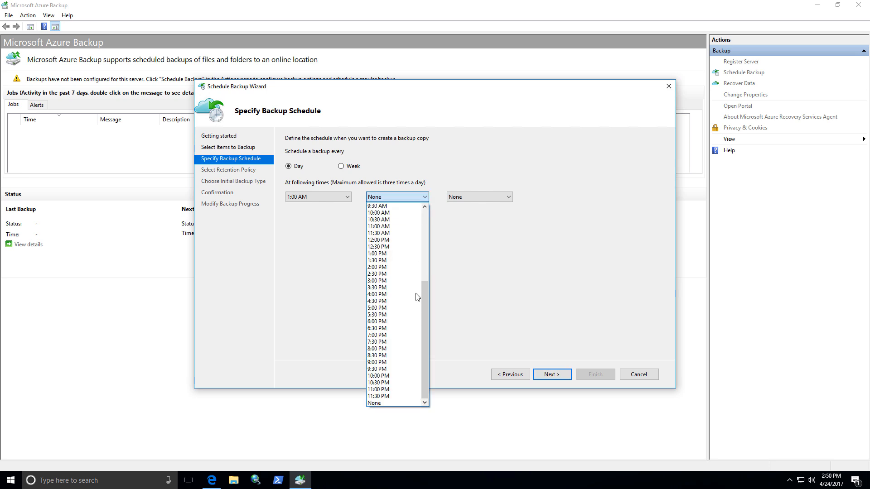
left_click(388, 214)
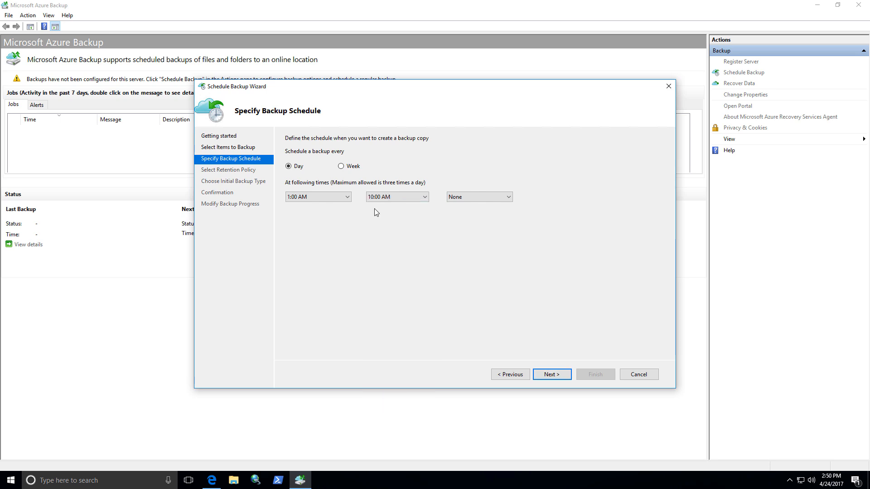
left_click(347, 196)
scroll(318, 299, "down", 5)
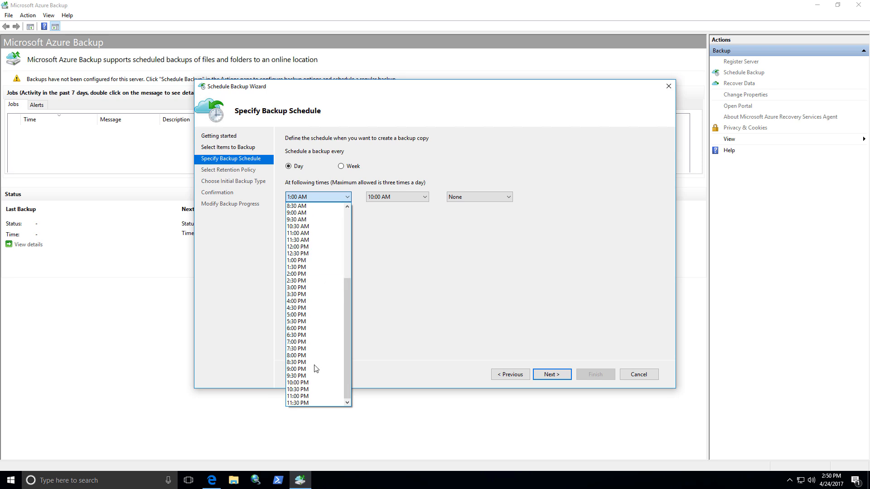
left_click(312, 385)
left_click(552, 376)
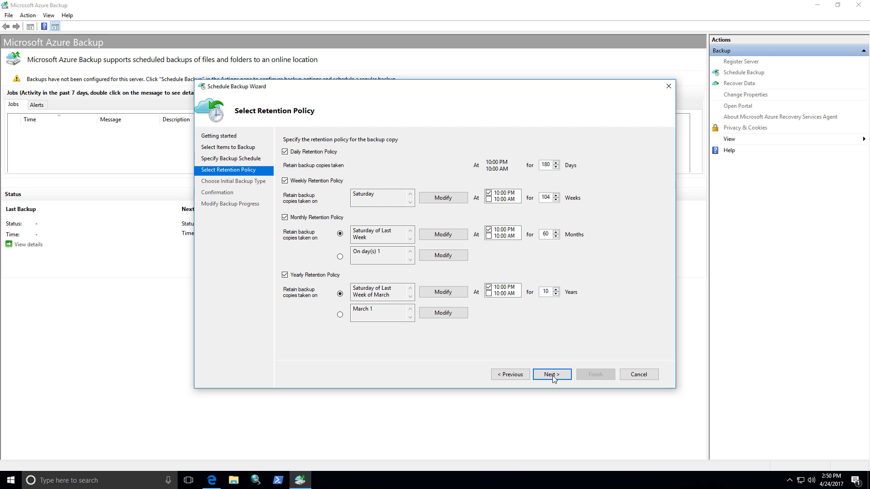
Step: Disable the weekly, monthly and yearly retention policies, keeping only daily retention for 180 days, and proceed to the initial backup type
left_click(306, 181)
left_click(303, 220)
left_click(302, 276)
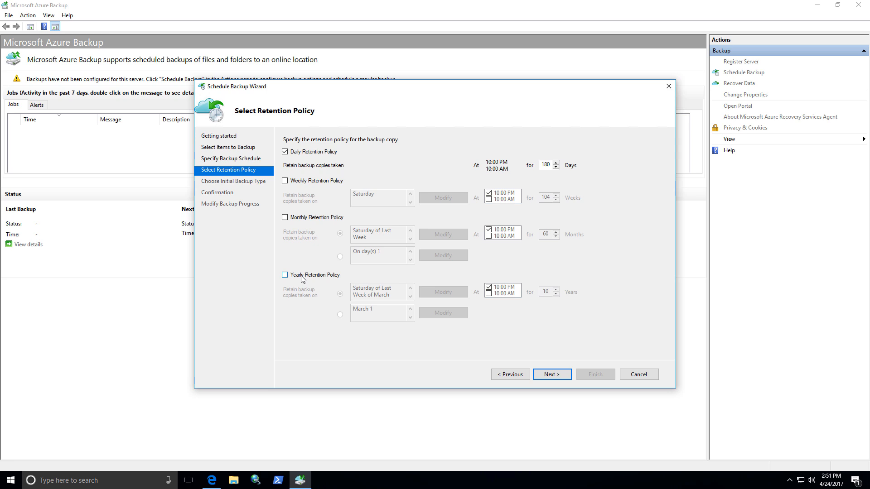
left_click(540, 377)
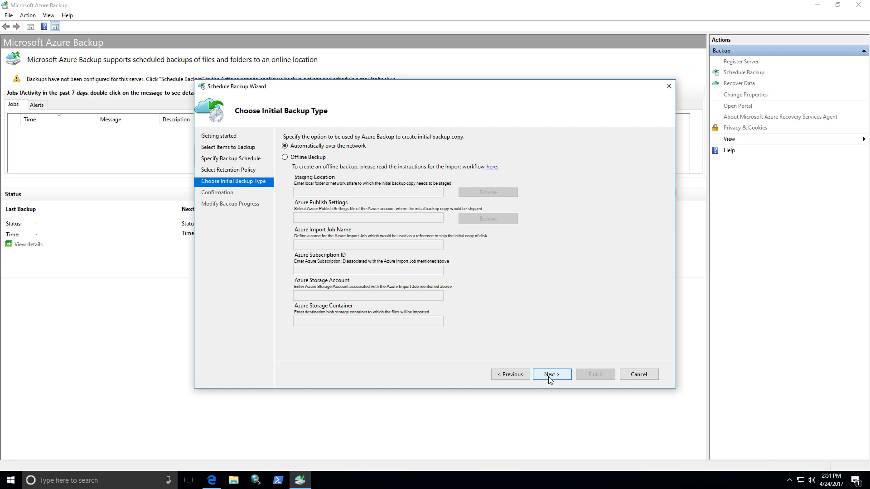
Step: Accept the initial backup automatically over the network, save the backup schedule, and close the wizard
left_click(550, 379)
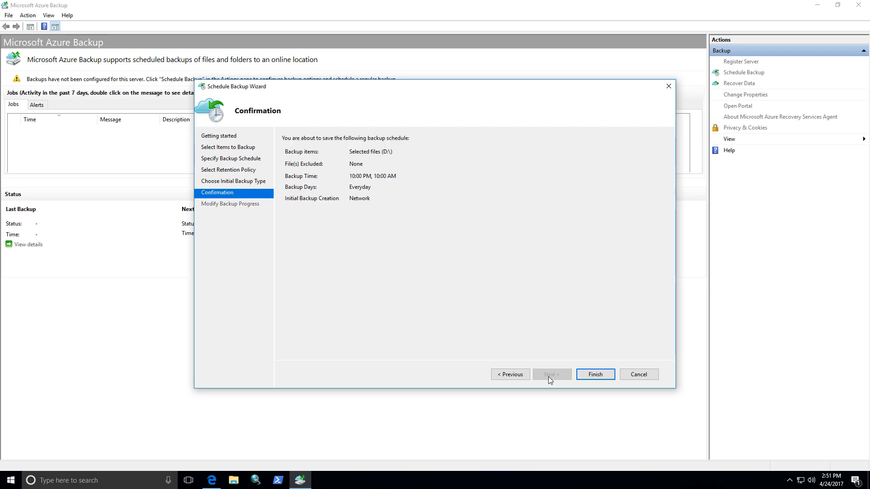
left_click(593, 381)
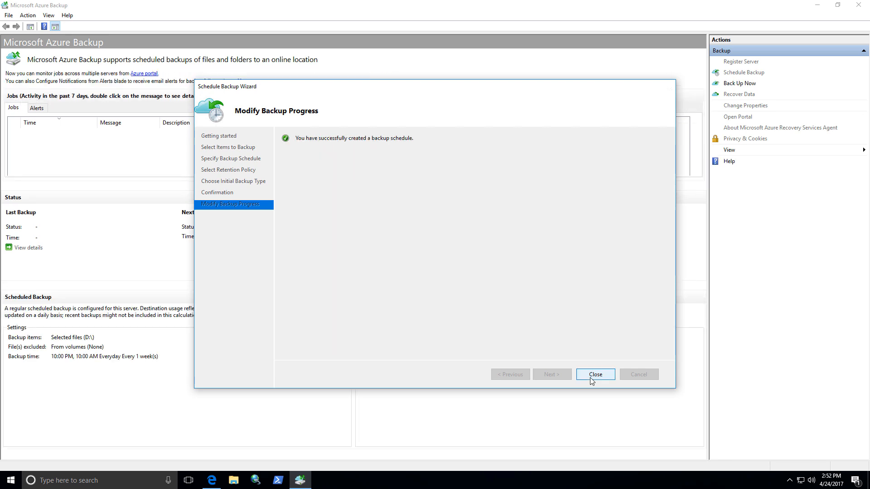
left_click(595, 375)
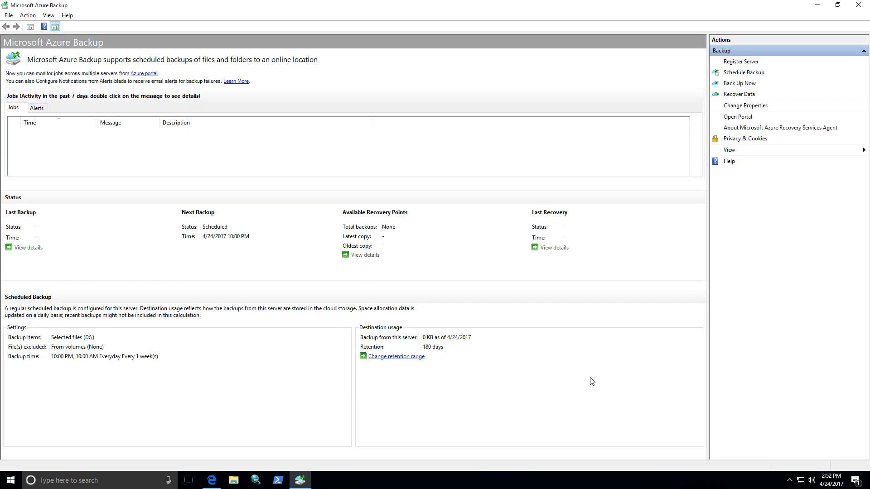
Step: Switch to the Azure portal in the browser and close the backup setup blades to return to the MediaBackup vault overview
left_click(215, 486)
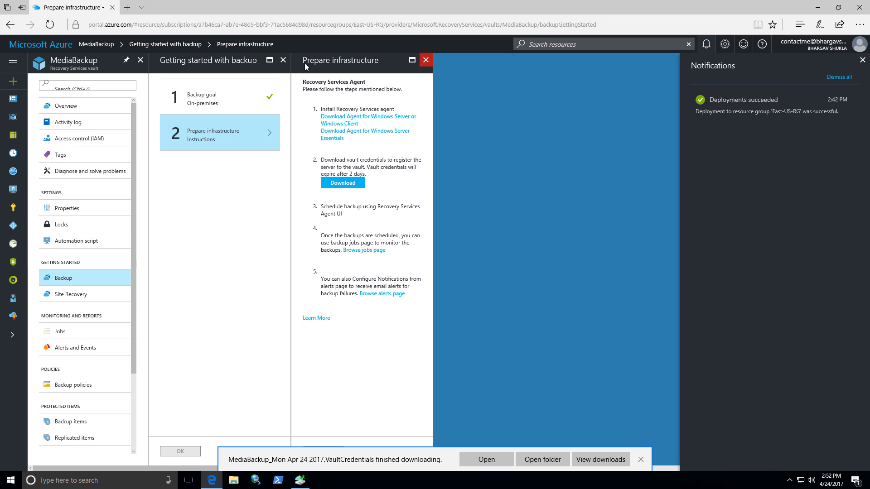
left_click(426, 60)
left_click(284, 60)
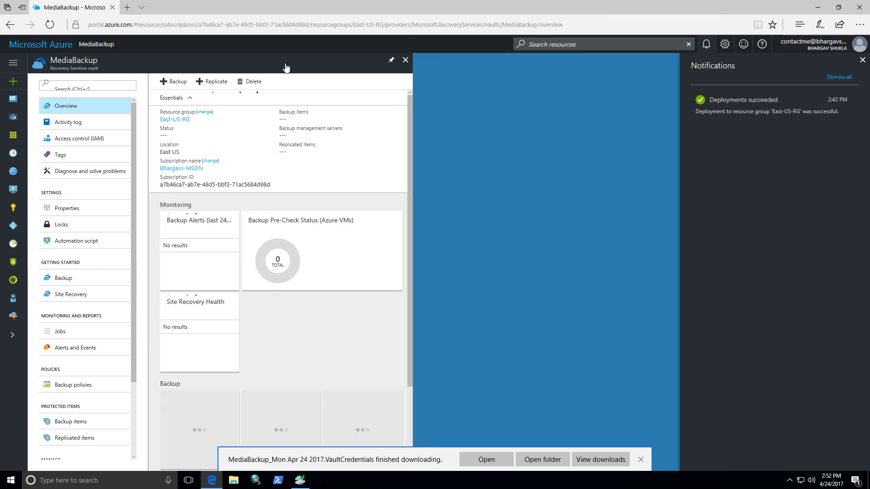